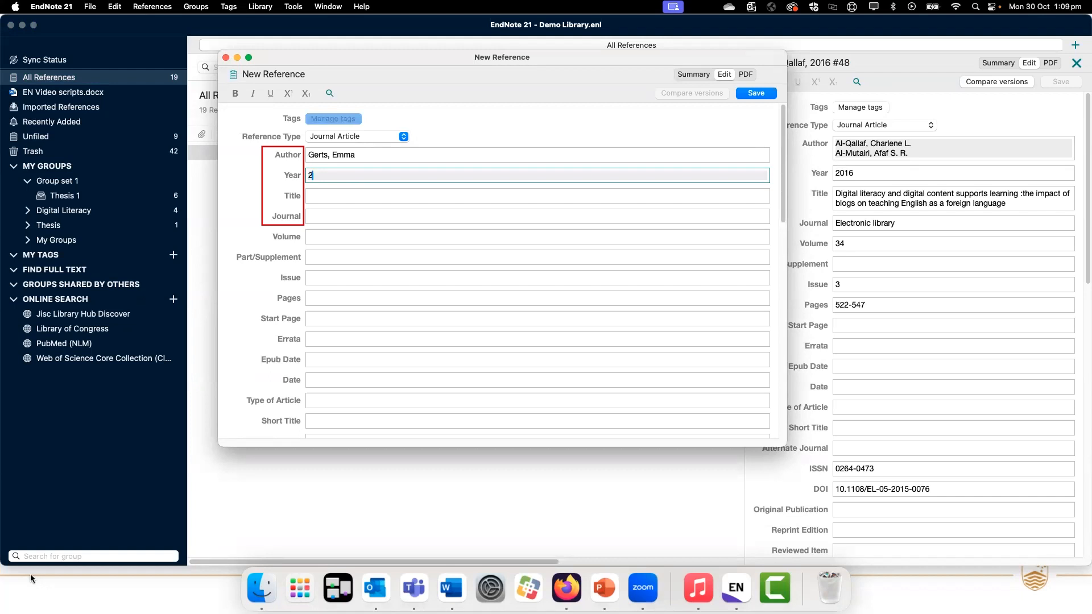
Enter the title "Librarian's Lockdown life" for the new reference and set its reference type to Book
key(Tab)
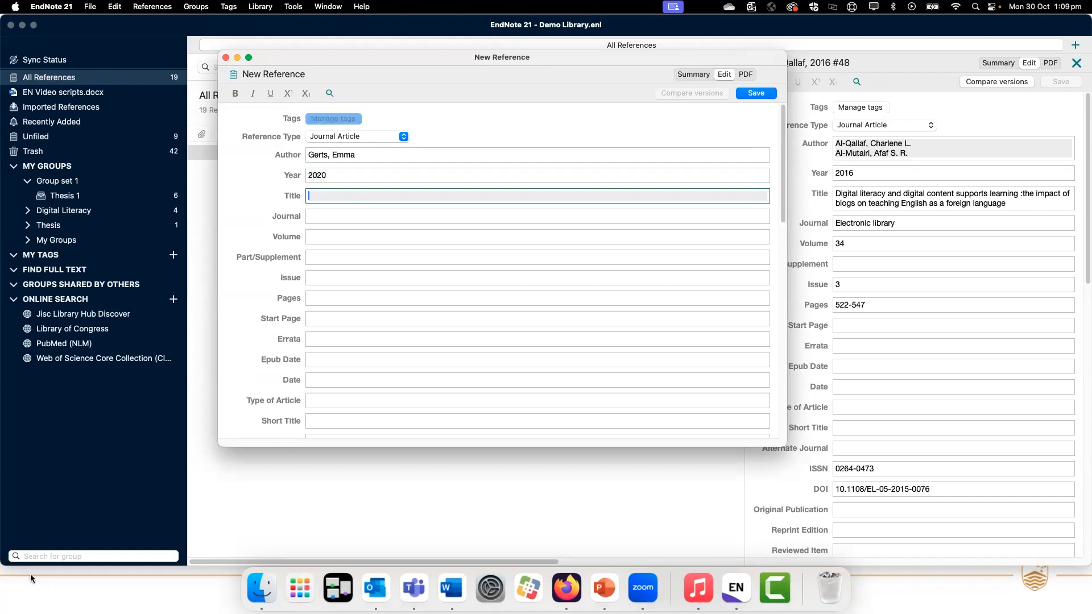
text(Librarian's Lockdown life)
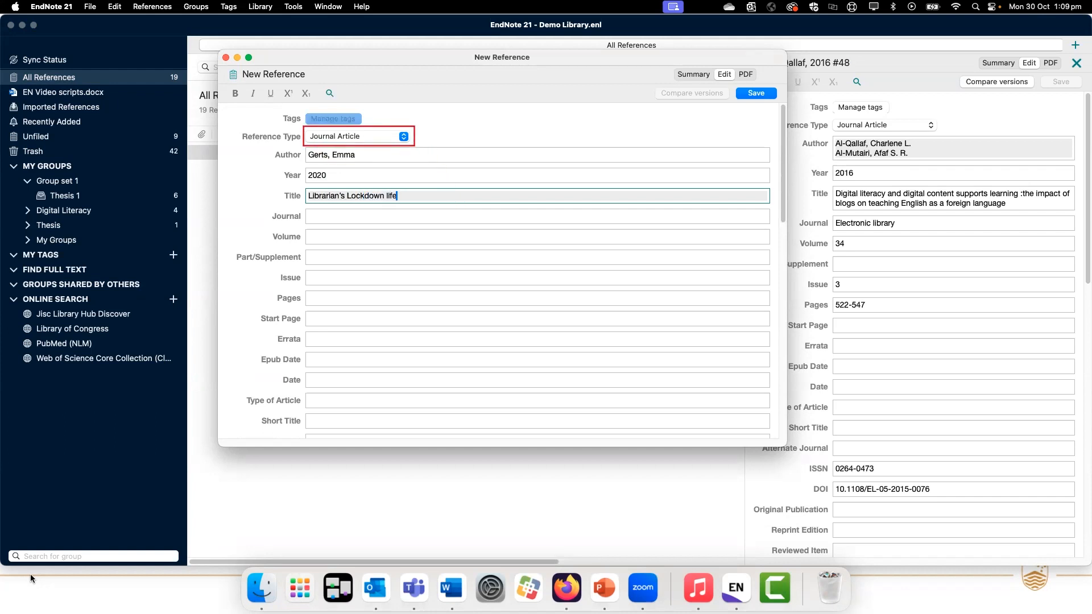
click(353, 137)
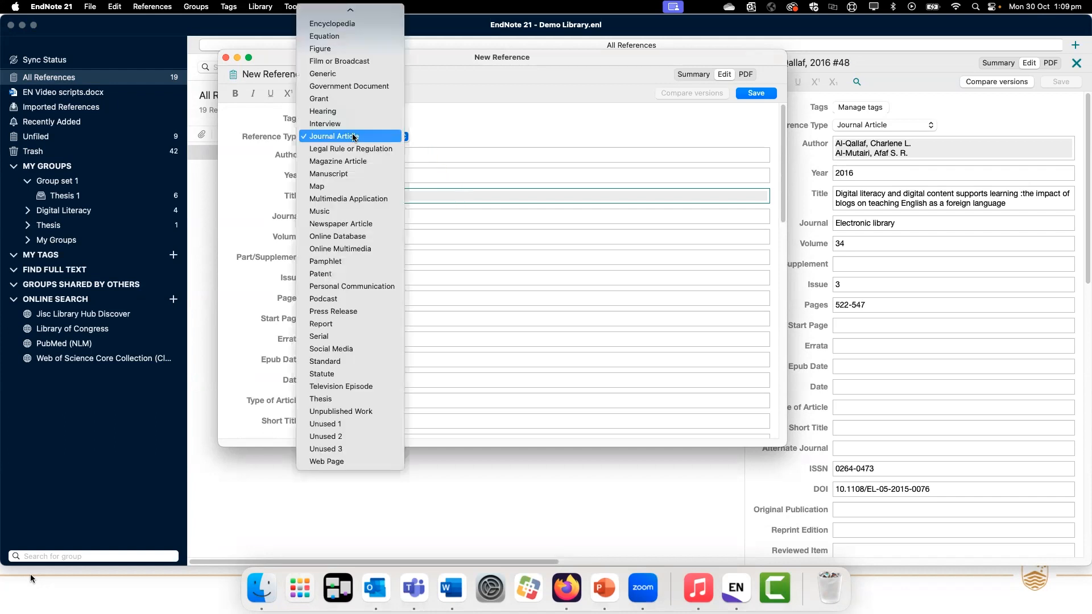
scroll(353, 137, up, 10)
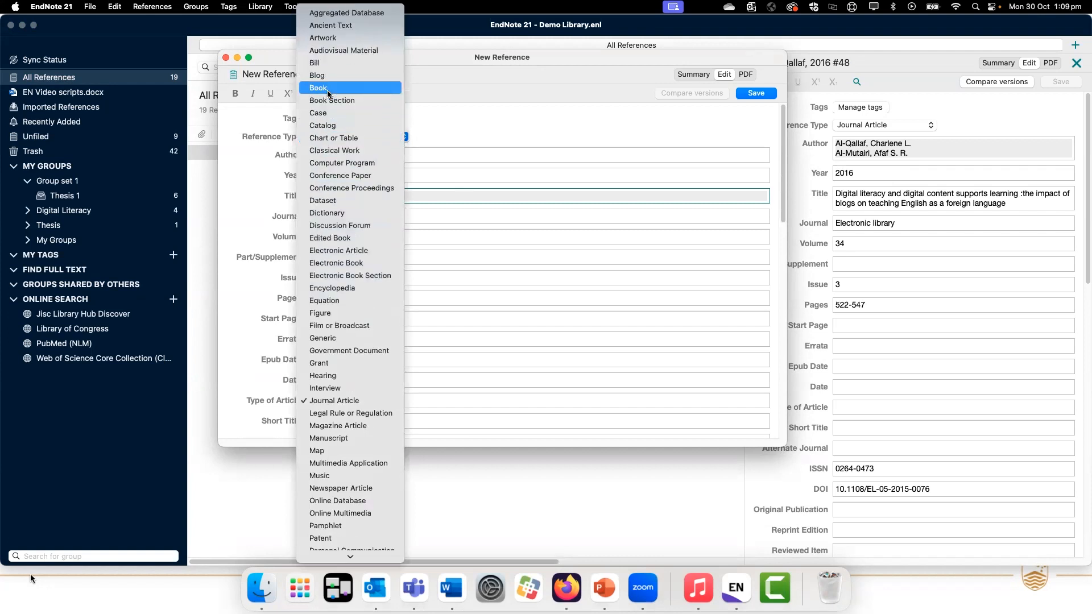
click(328, 89)
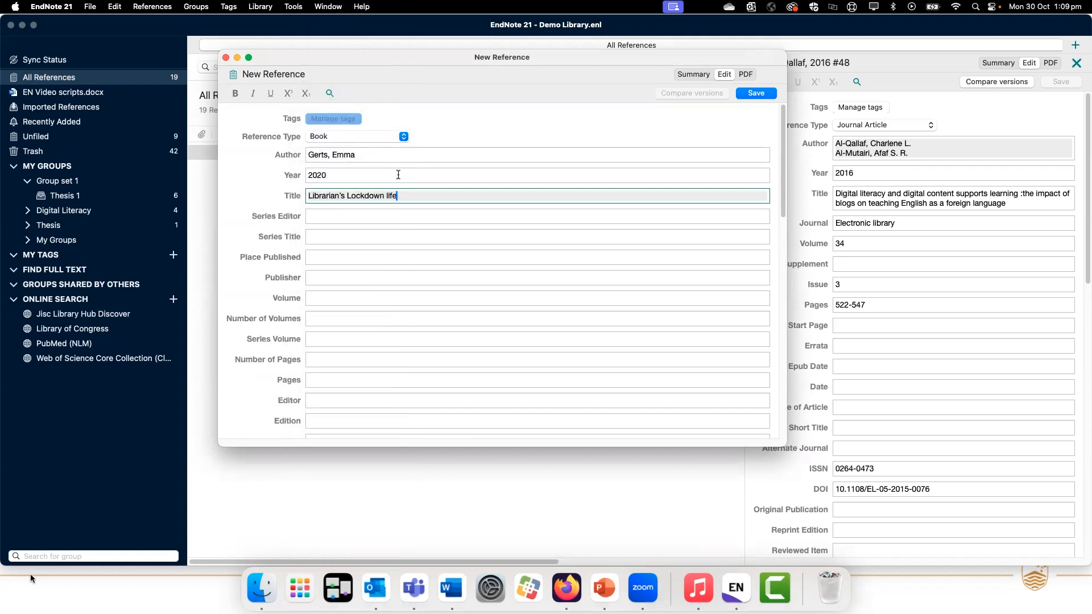
Enter Canberra as the place published and ANU Press as the publisher, then save and close the new reference
scroll(401, 178, down, 3)
scroll(401, 178, up, 3)
click(322, 256)
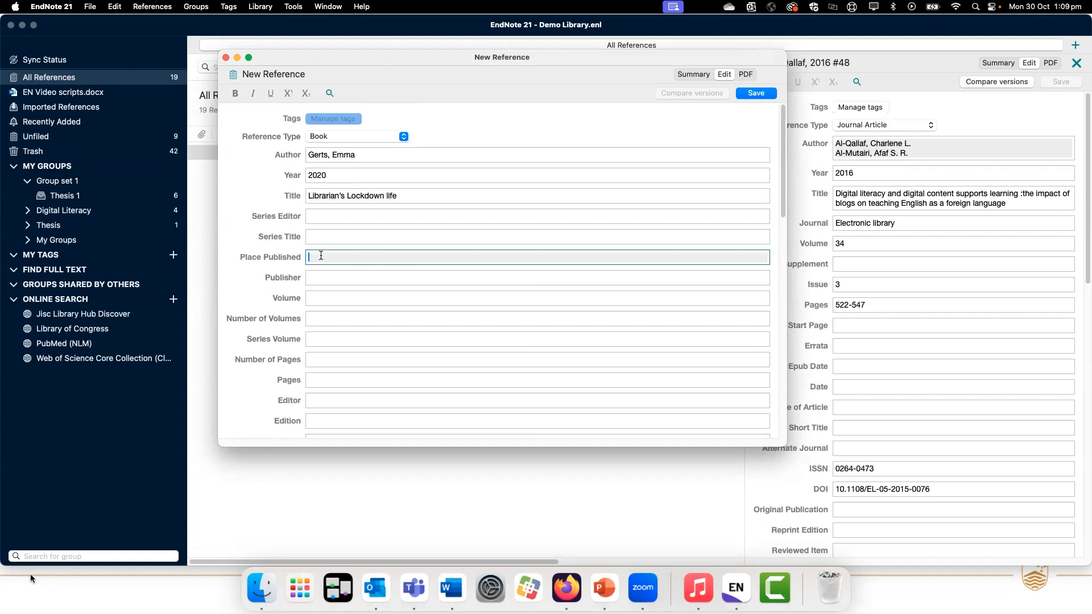
text(Canberra)
key(Tab)
text(ANU Press)
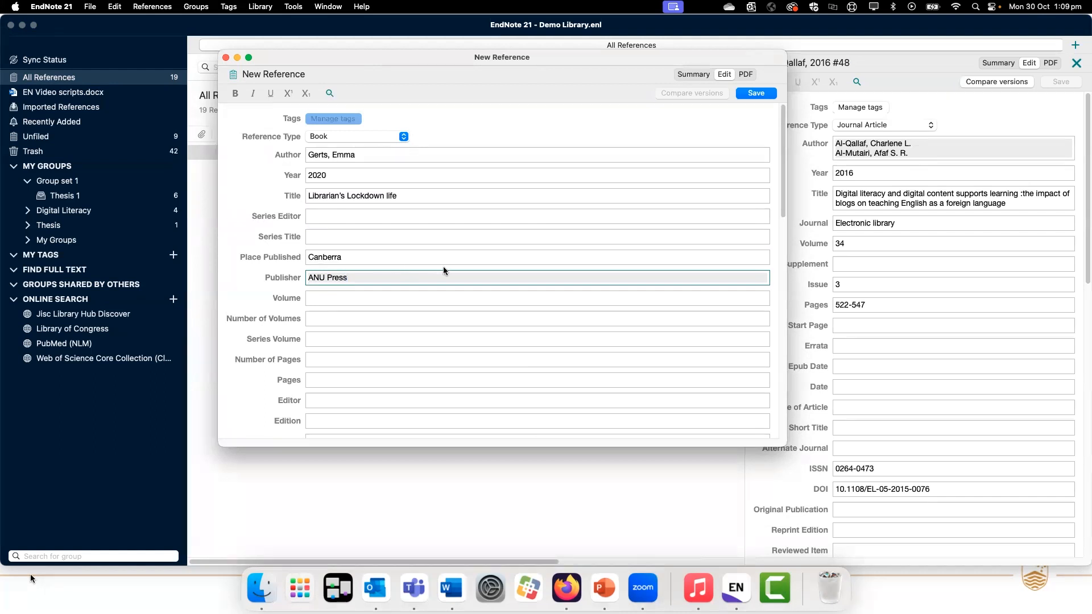
key(super+s)
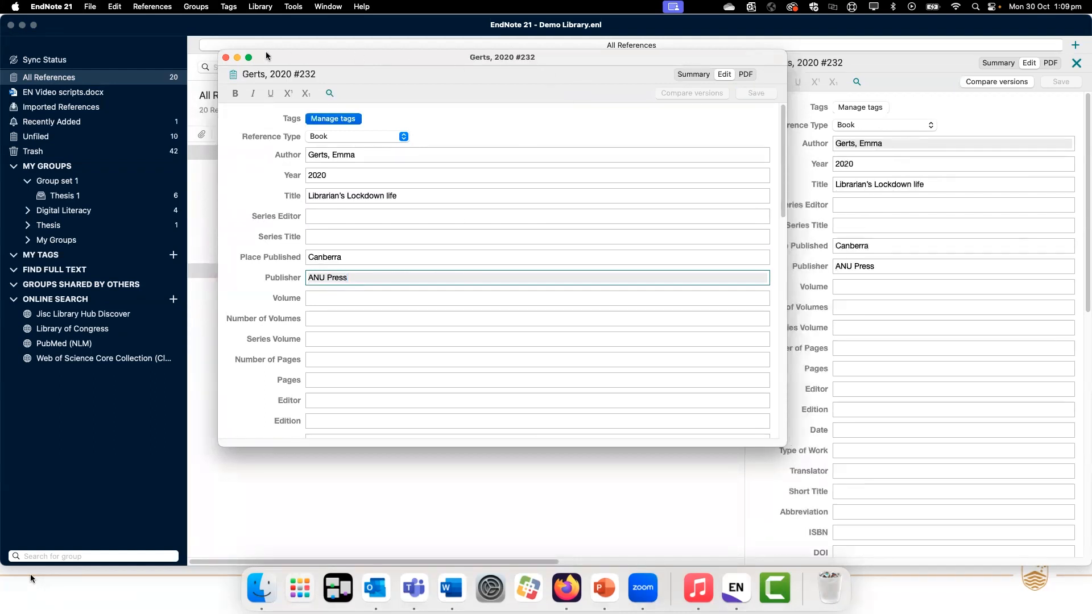
click(226, 57)
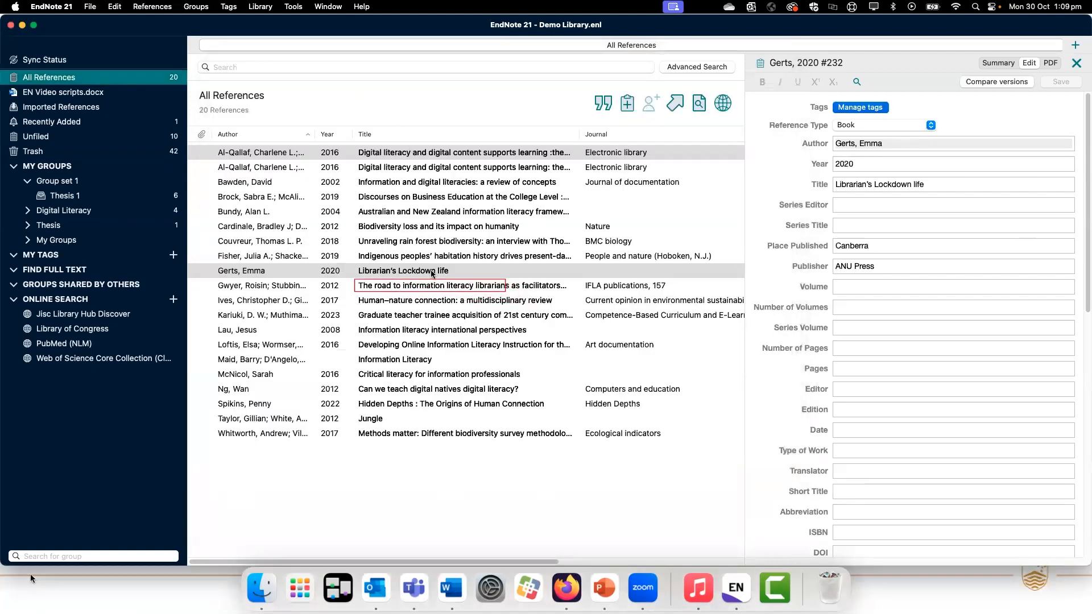
Show the new book's summary with its citation preview and set the citation style to APA 7th
click(985, 67)
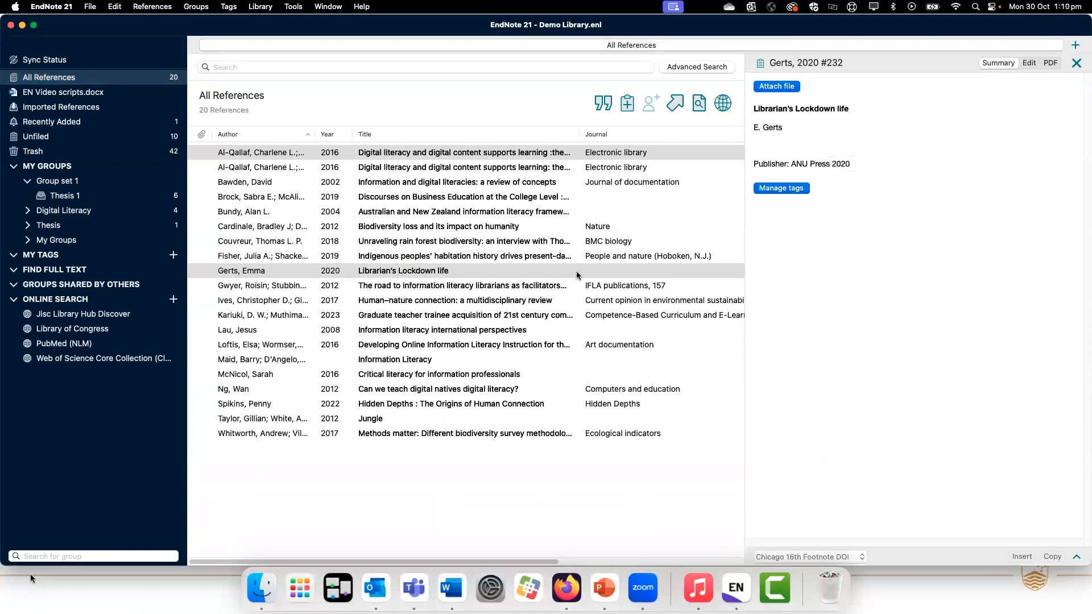
click(1078, 559)
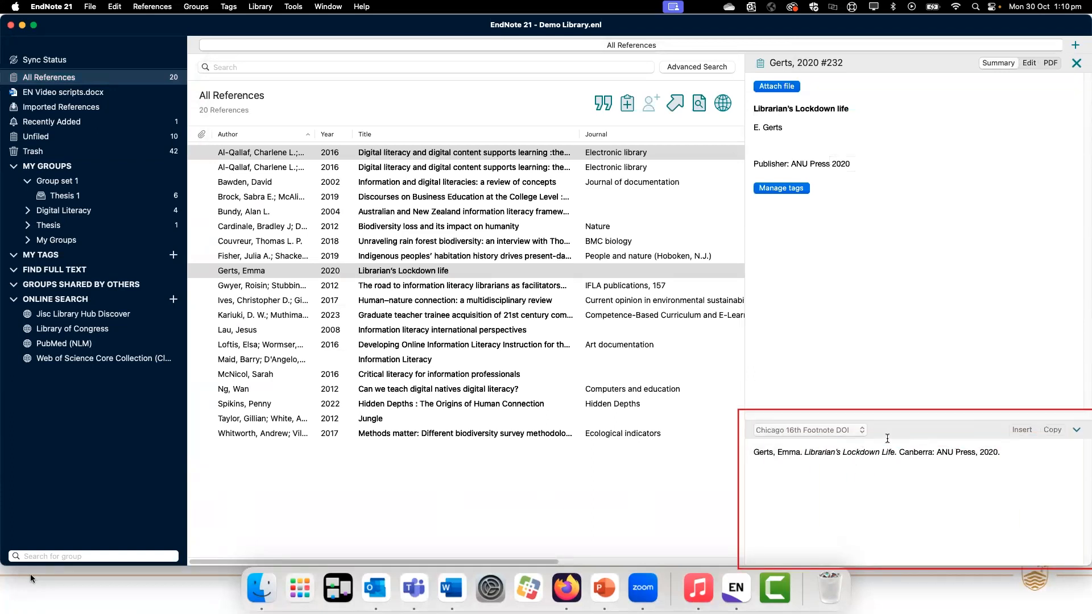
click(843, 429)
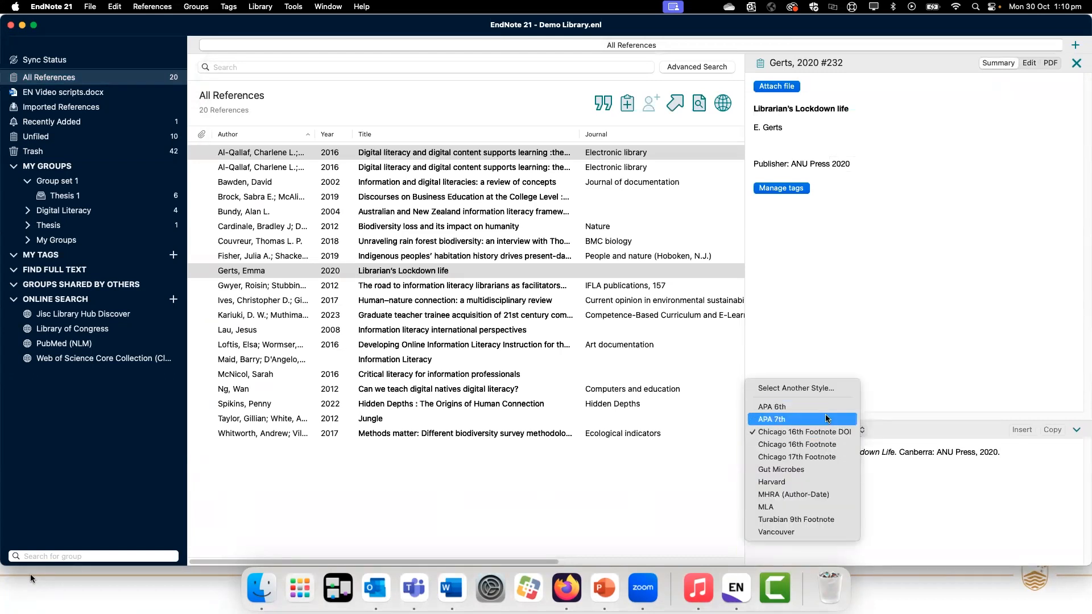
click(826, 420)
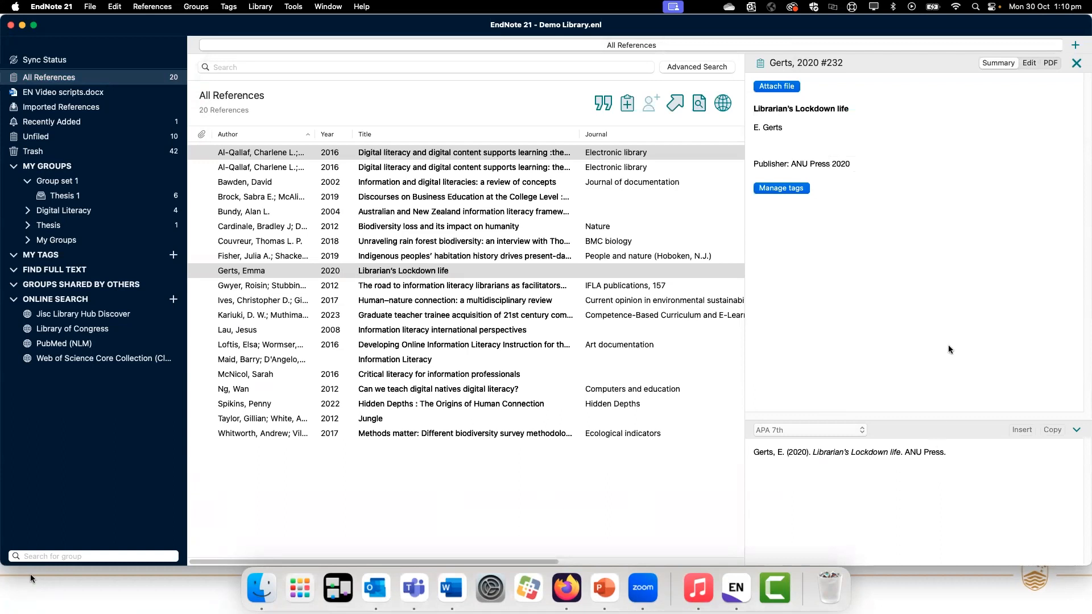
click(1032, 63)
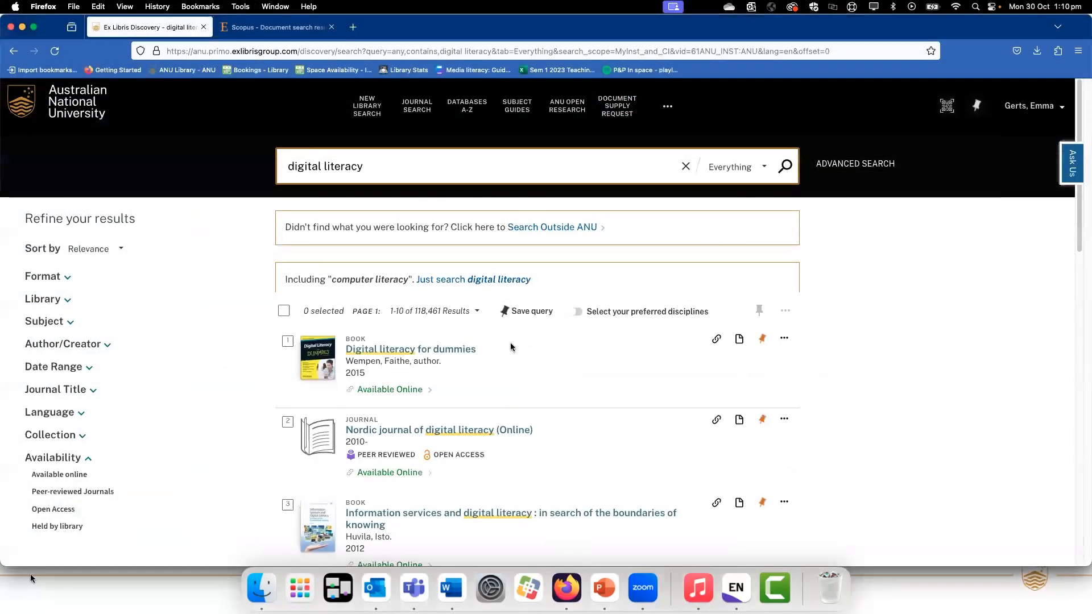
In the ANU library search results in Firefox, view the export options for the single record Digital literacy for dummies
scroll(510, 347, down, 1)
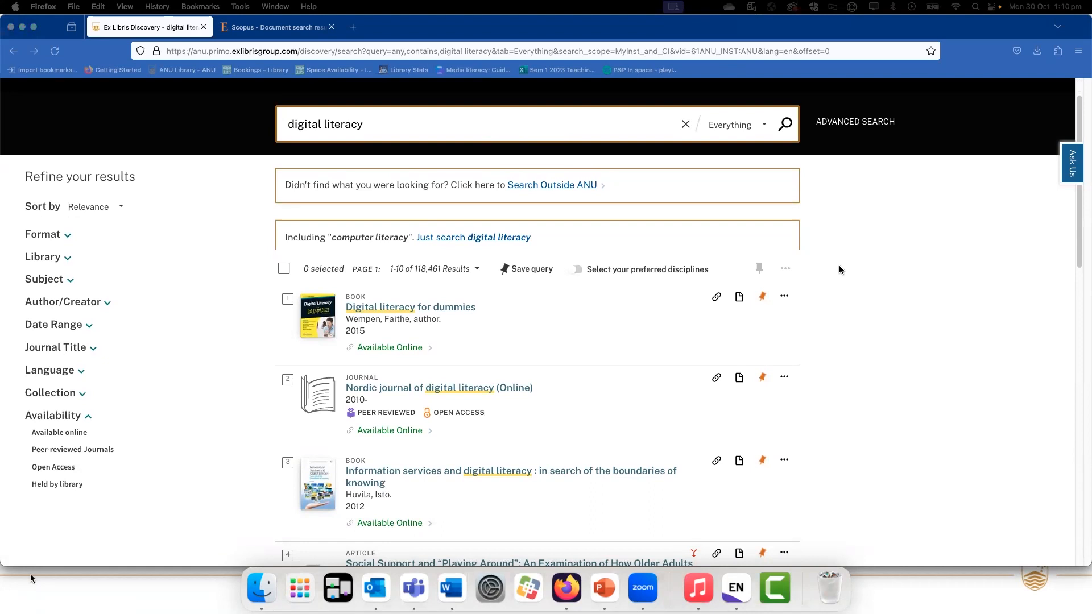
scroll(840, 269, down, 1)
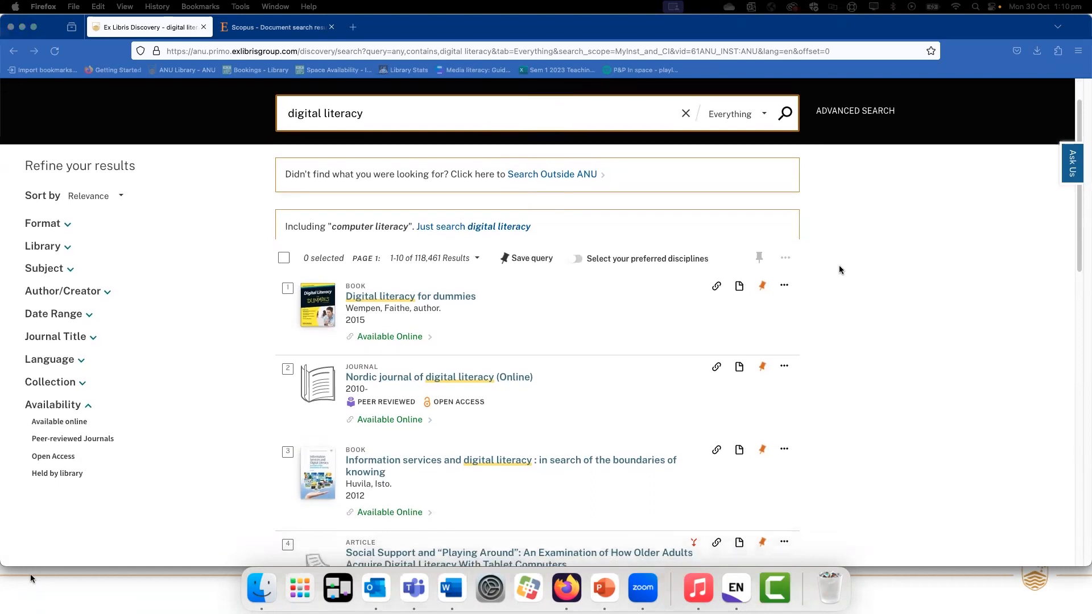
scroll(839, 267, down, 1)
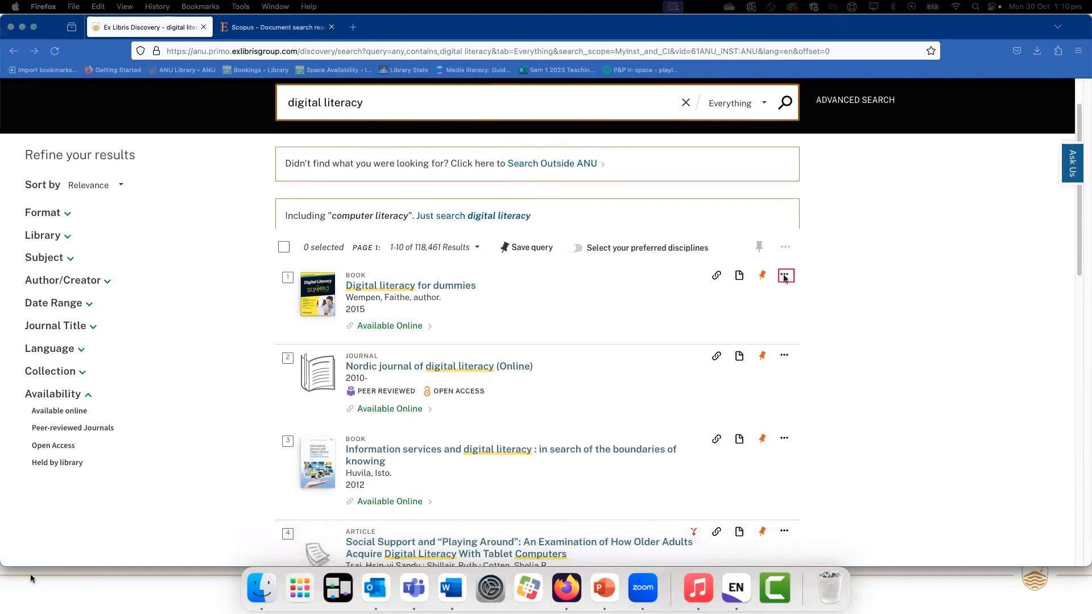
click(784, 277)
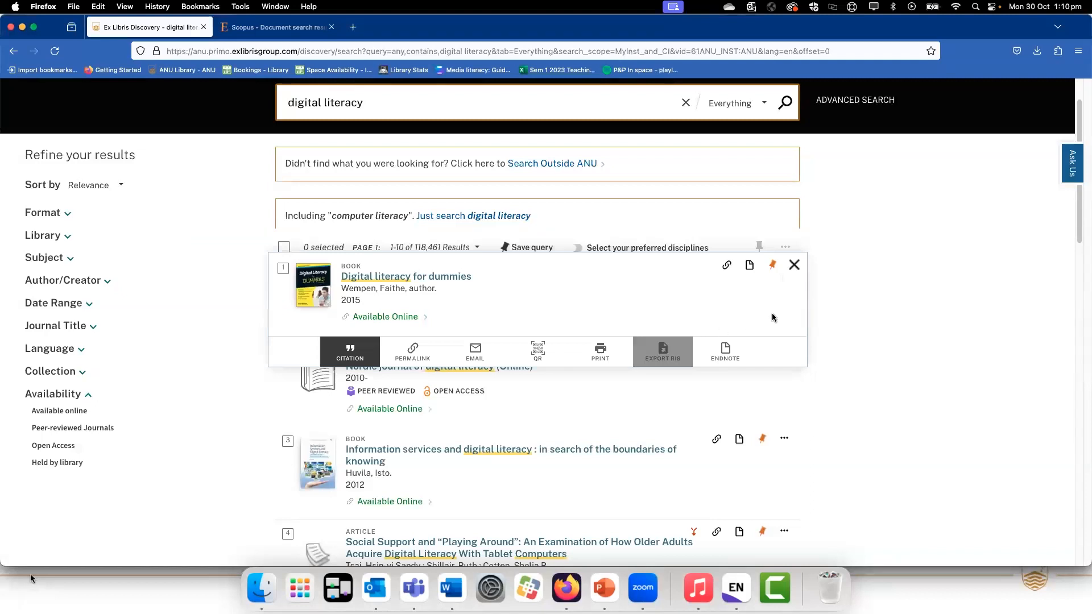
click(795, 266)
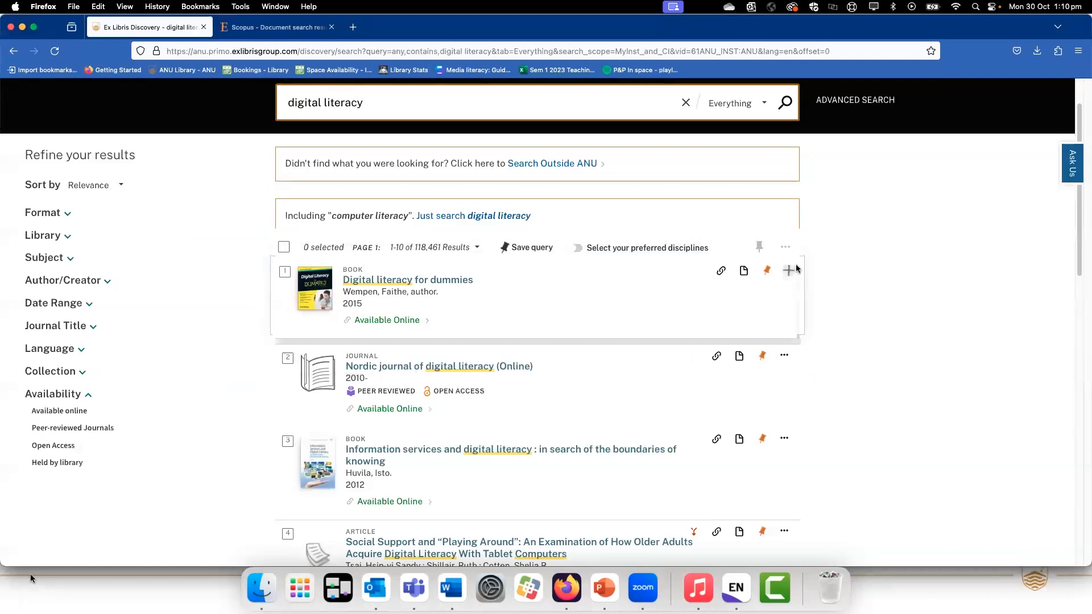
Select the records Digital literacy for dummies, Information services and digital literacy, Social Support and "Playing Around", and Developing Digital Literacies
click(281, 281)
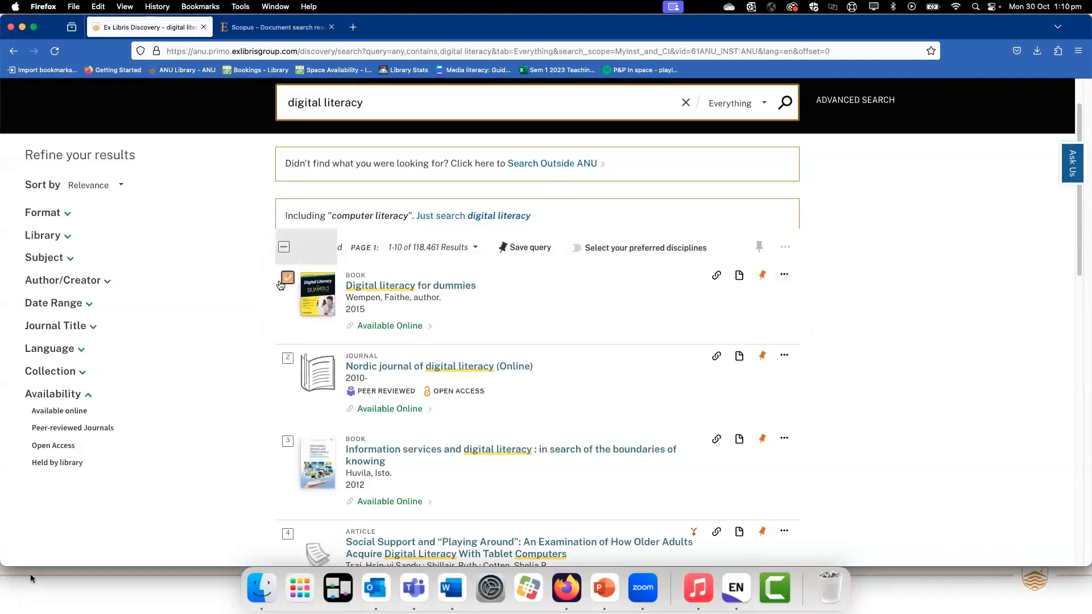
scroll(253, 287, down, 5)
click(287, 249)
click(288, 339)
click(288, 476)
scroll(687, 373, up, 5)
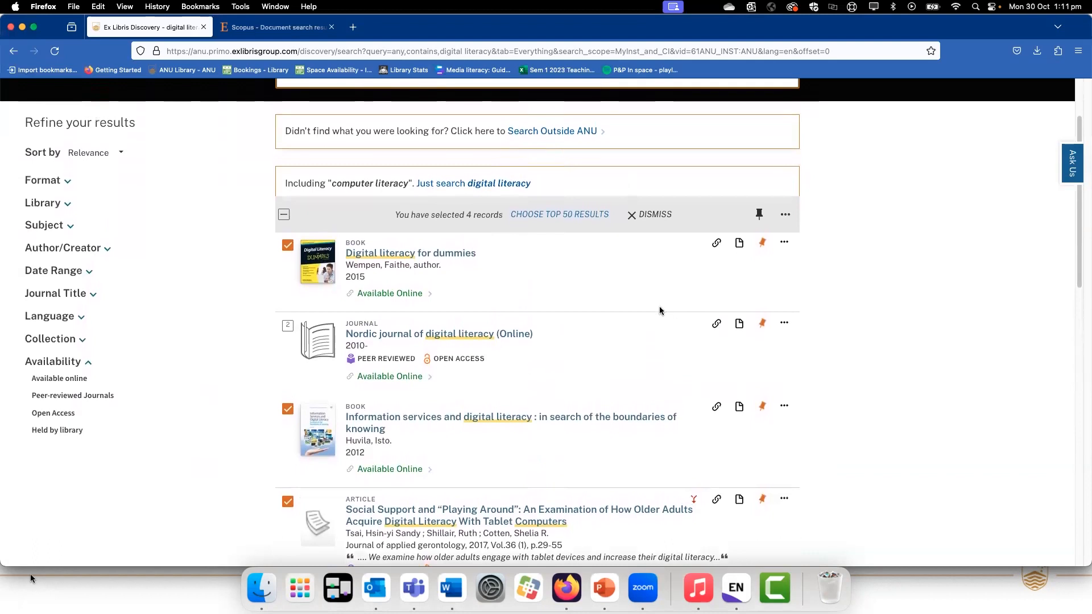
Export the four selected records as an RIS file with UTF-8 encoding and import the downloaded Primo_RIS_Export(18).ris into EndNote
click(789, 219)
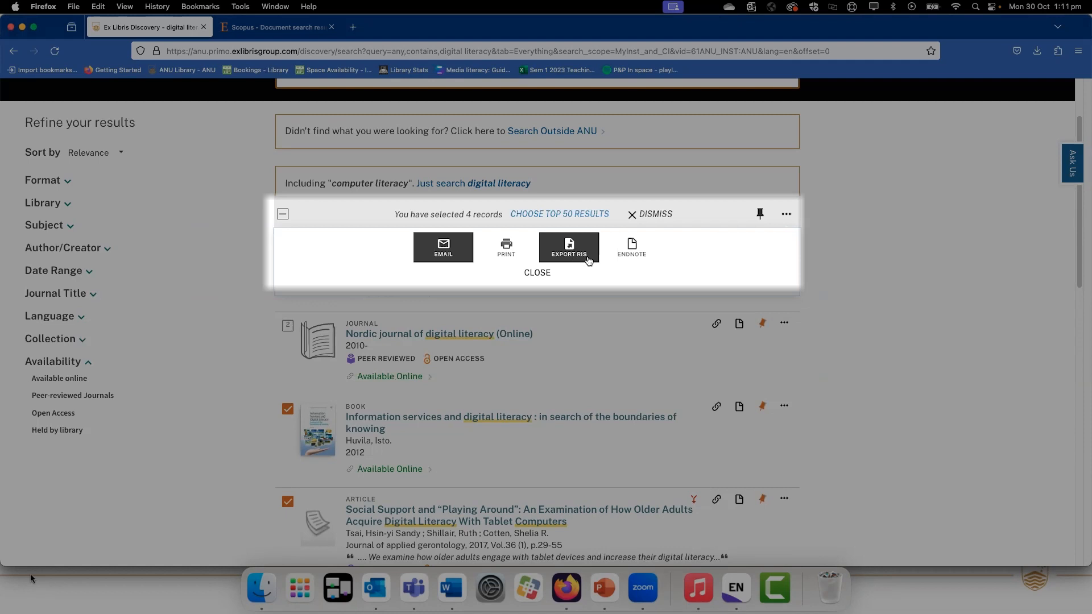
click(588, 260)
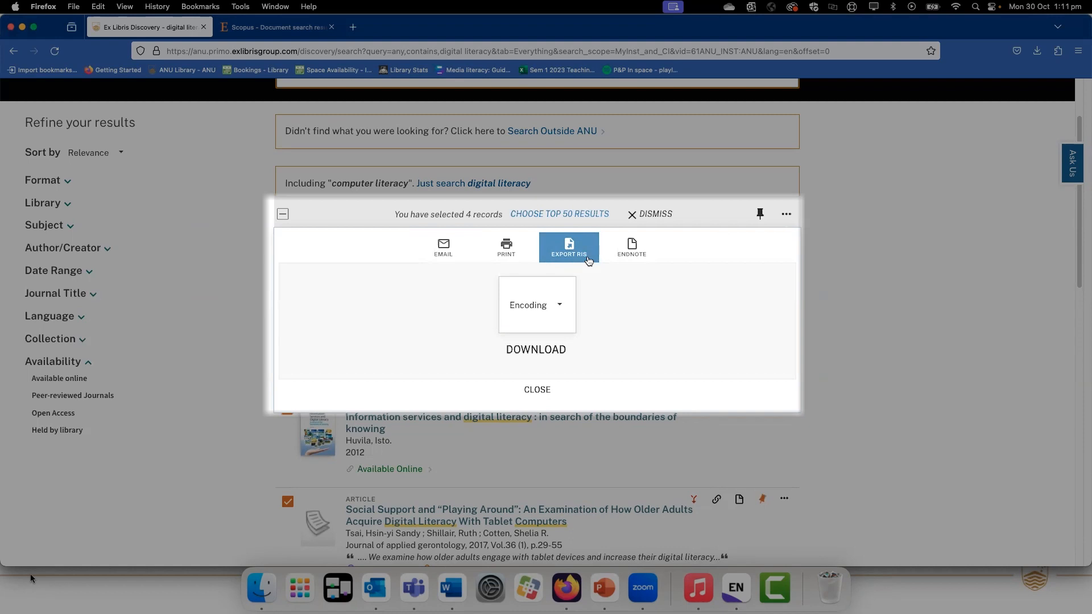
click(557, 307)
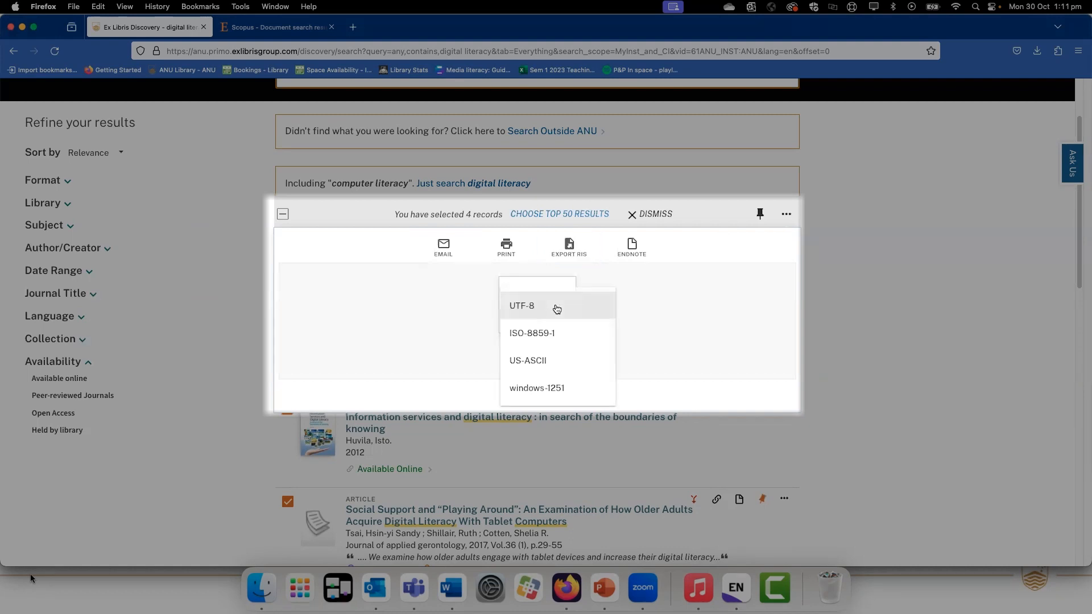
click(588, 312)
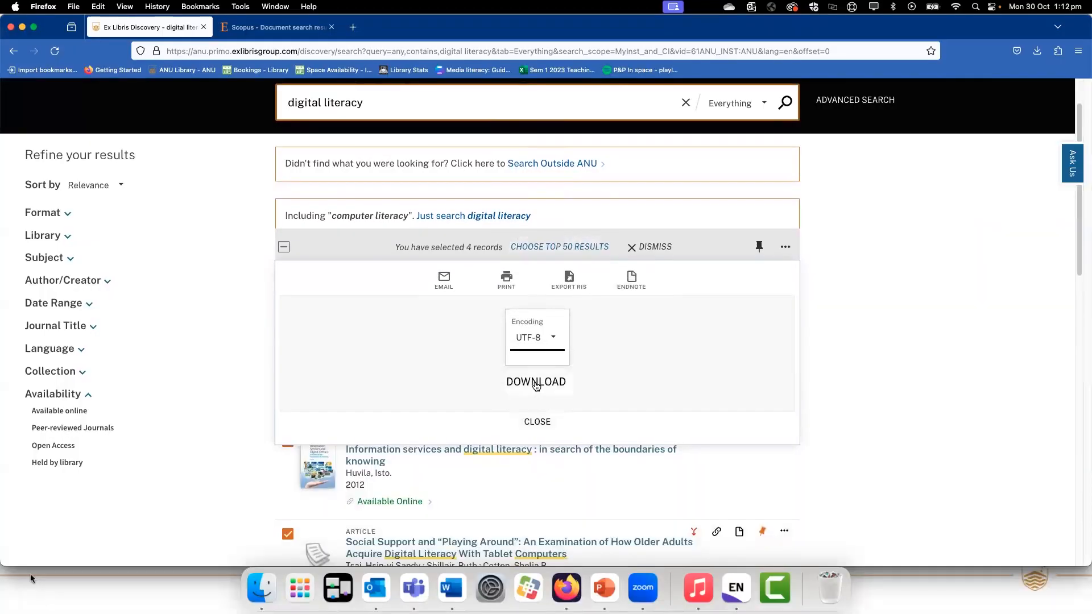
click(536, 384)
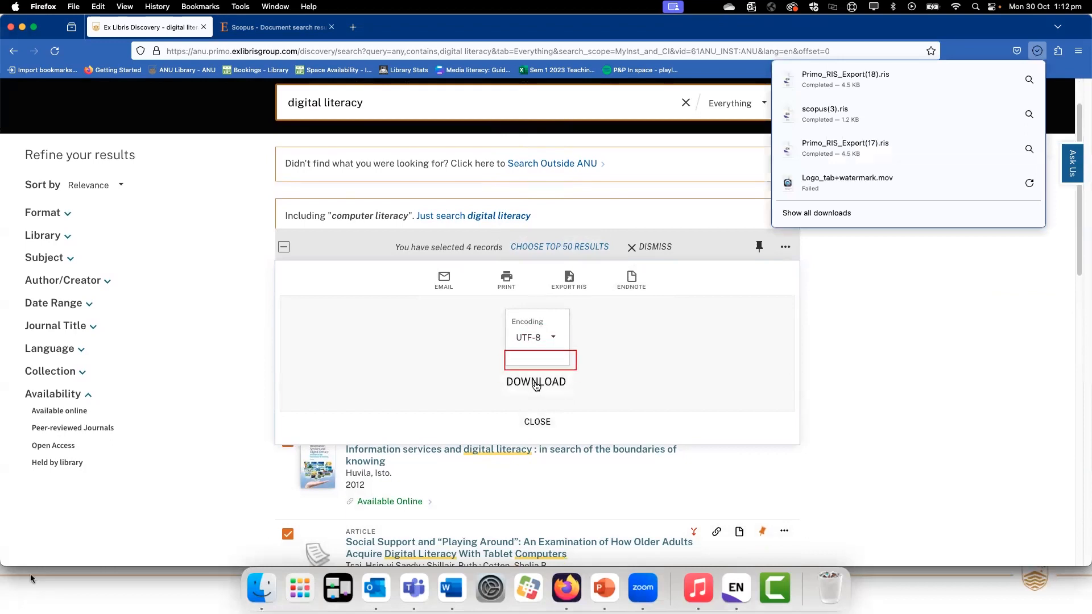
click(860, 86)
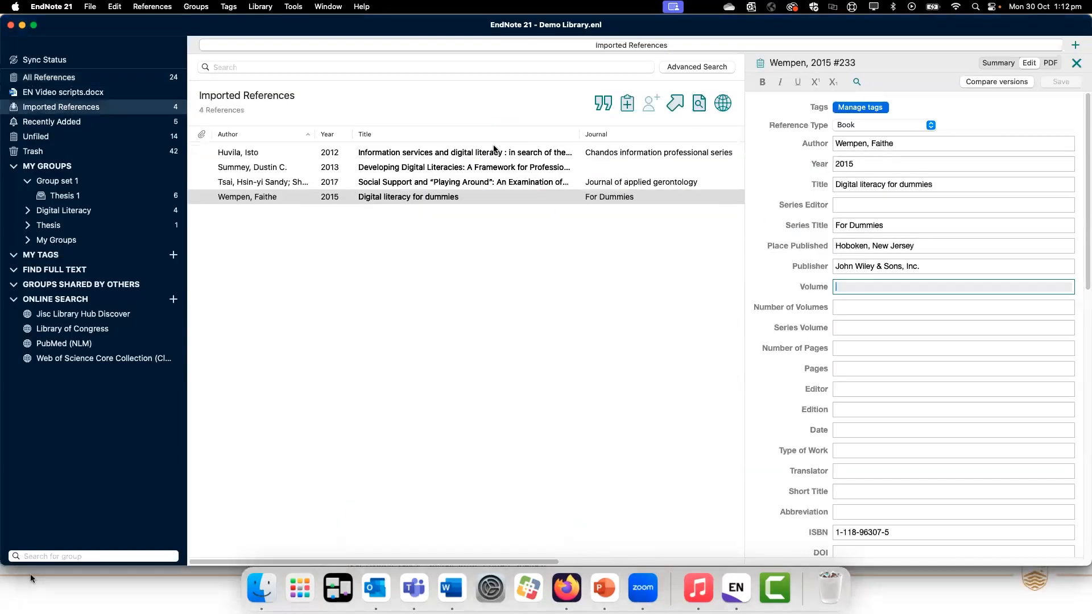
Review the imported references' summaries and the detailed fields of Information services and digital literacy
click(990, 63)
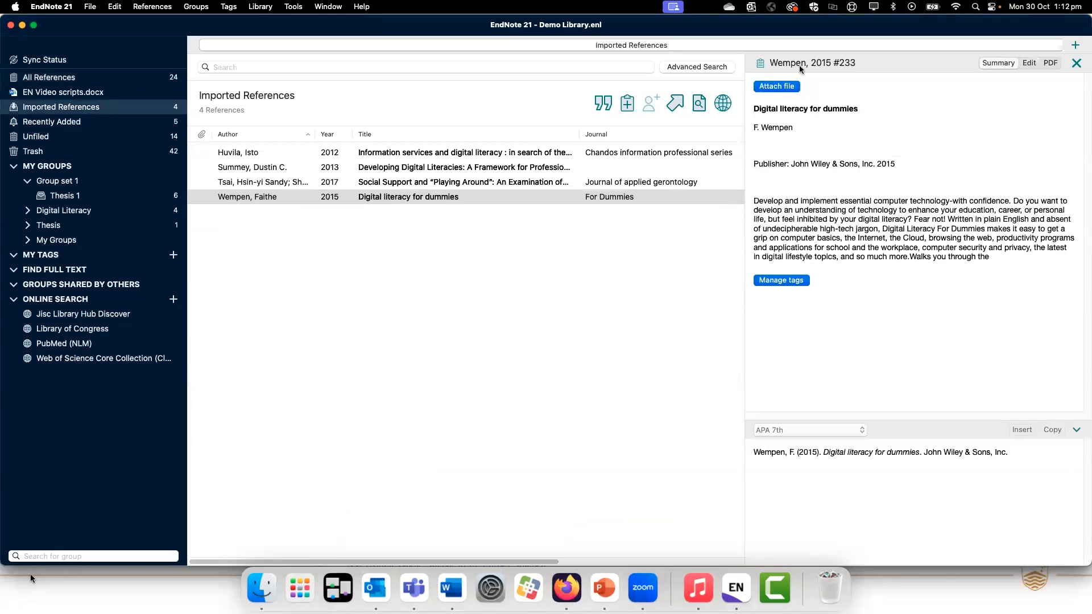
click(531, 168)
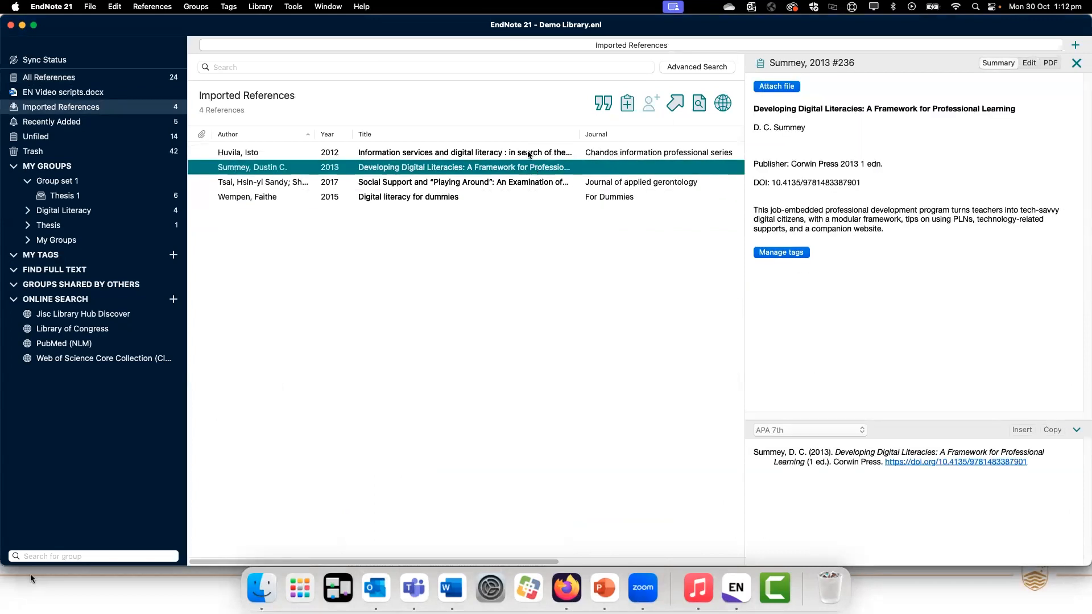
click(528, 153)
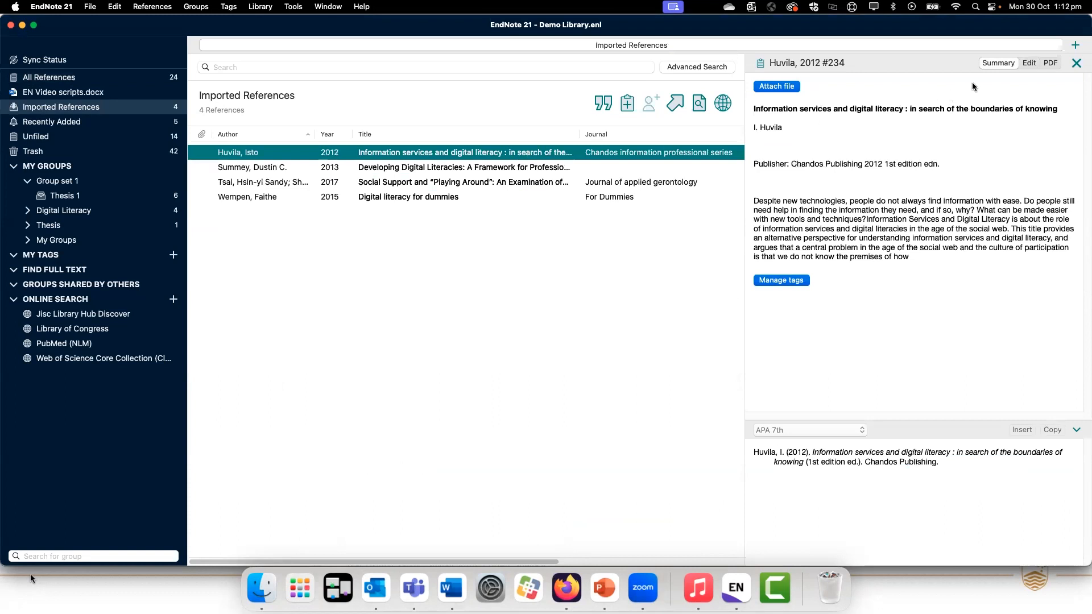
click(1029, 63)
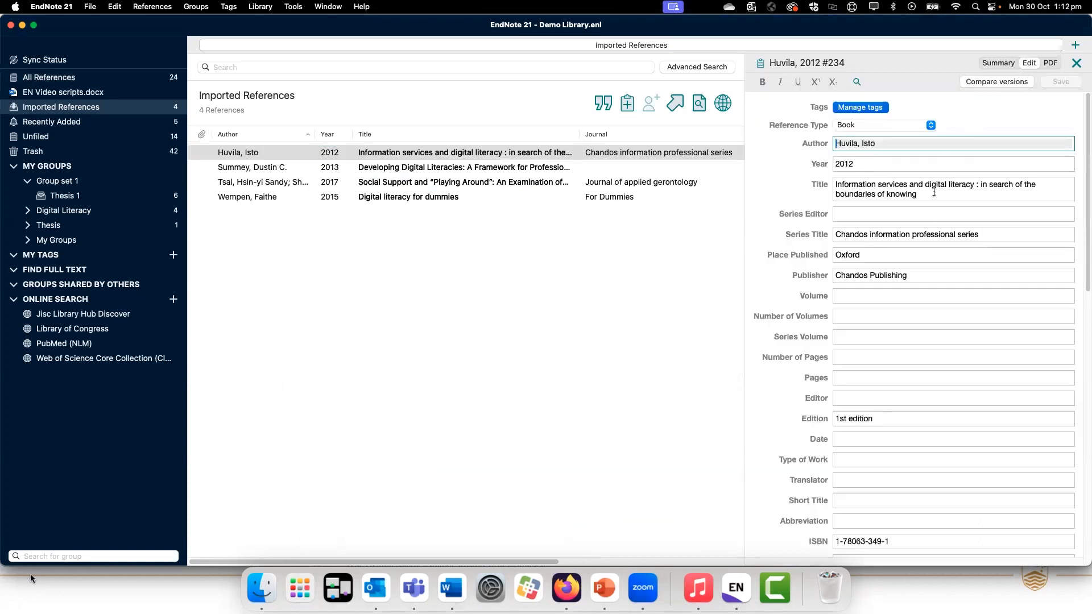
scroll(933, 219, down, 5)
scroll(932, 219, up, 8)
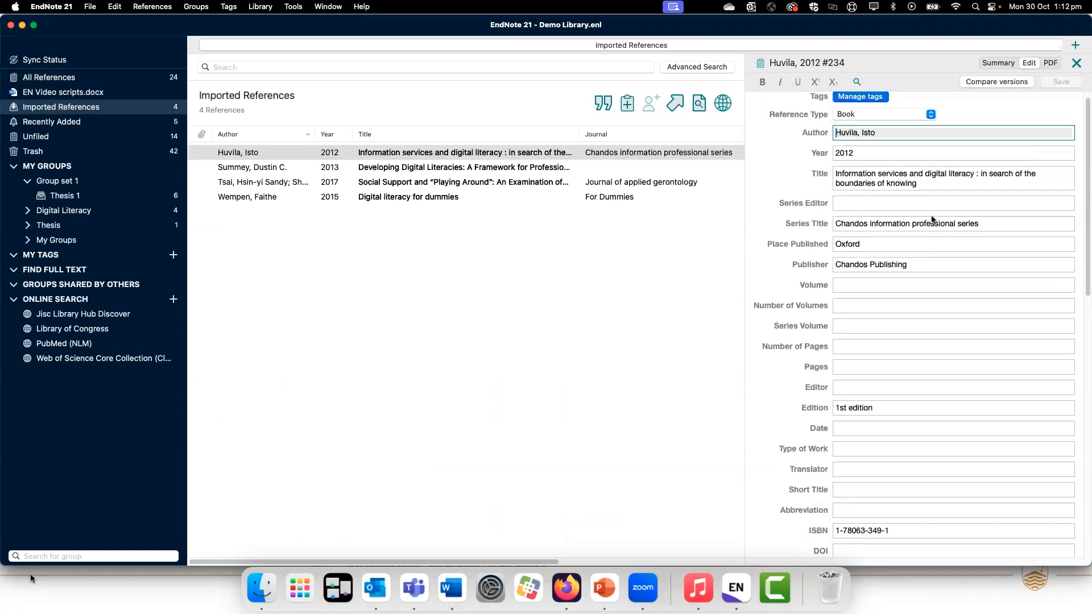
click(997, 62)
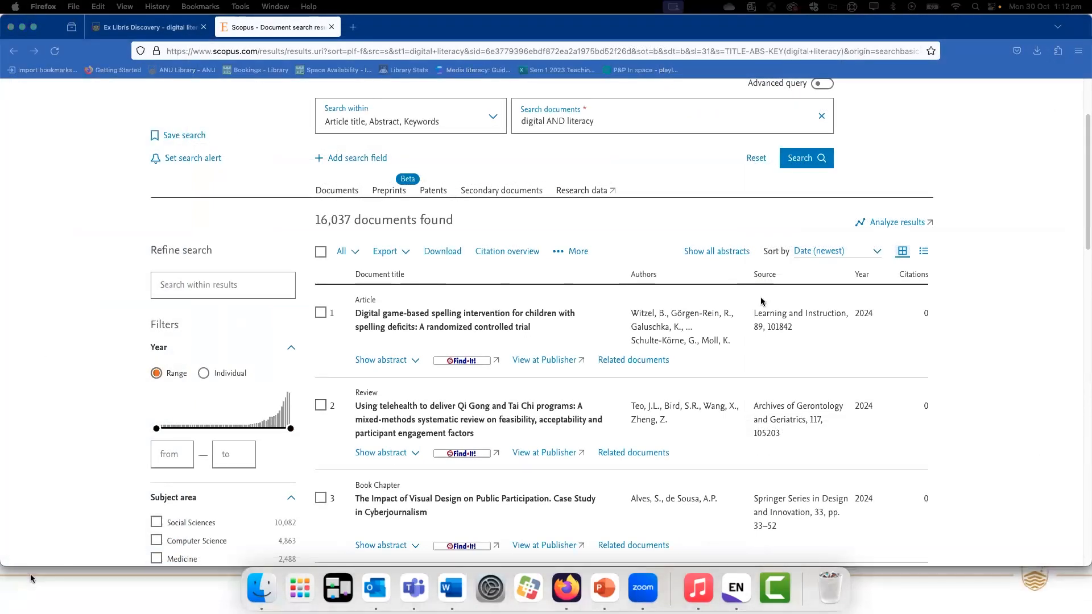
Select the first three documents in the Scopus results for digital AND literacy in Firefox
click(320, 313)
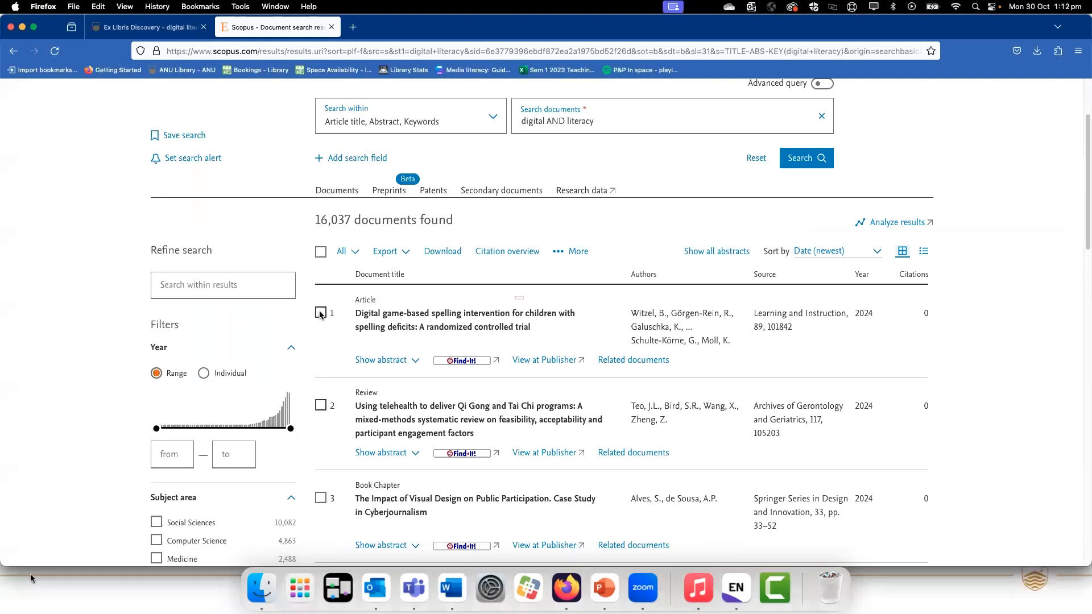
click(320, 405)
click(320, 498)
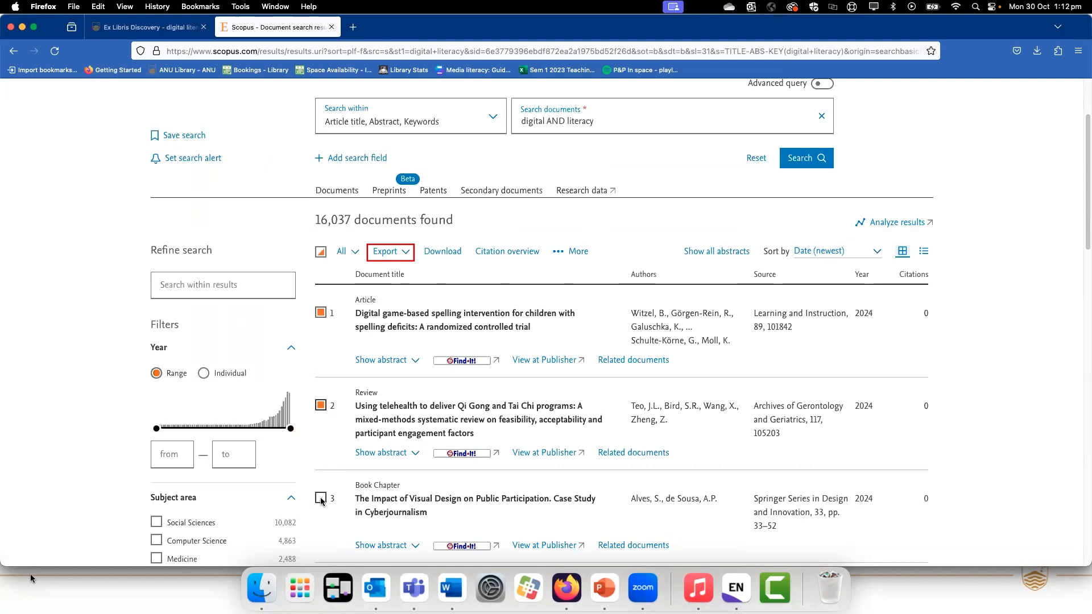
Export the three selected Scopus documents as RIS with the citation information and import the downloaded scopus(4).ris into EndNote
click(397, 255)
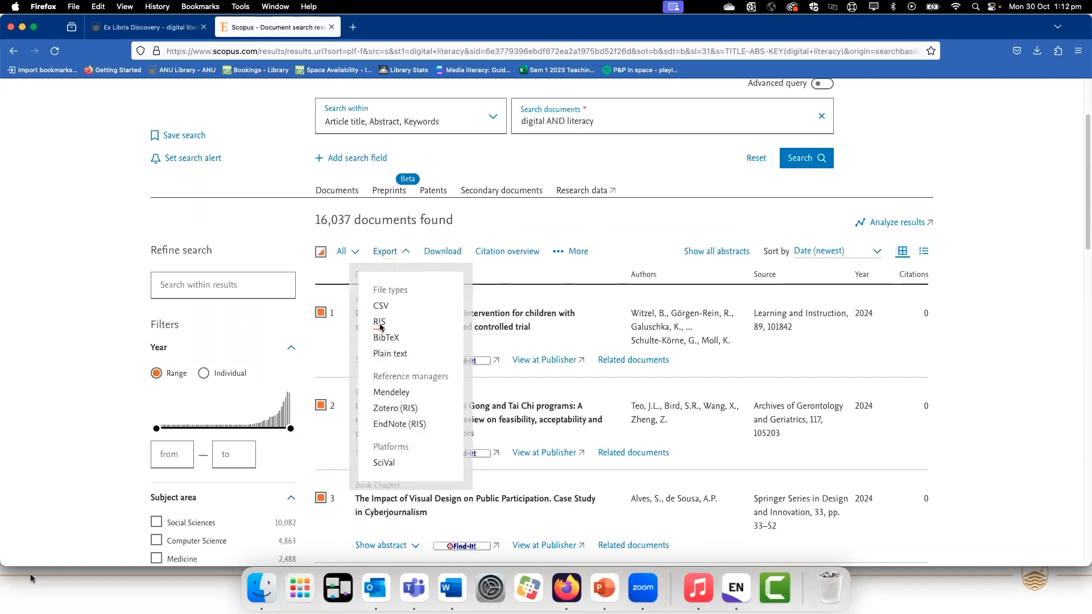
click(379, 323)
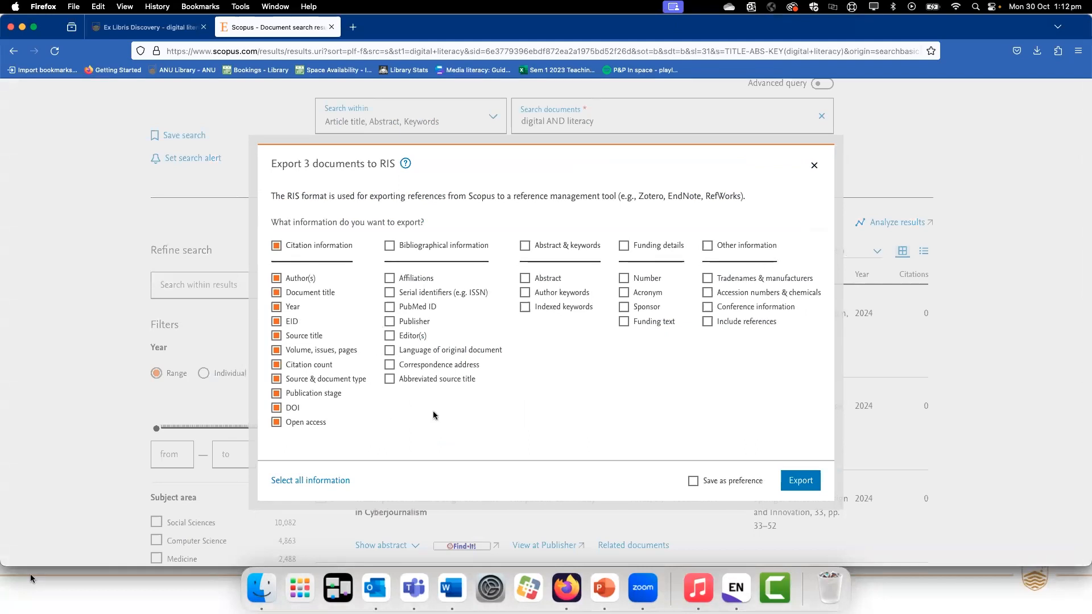
click(805, 483)
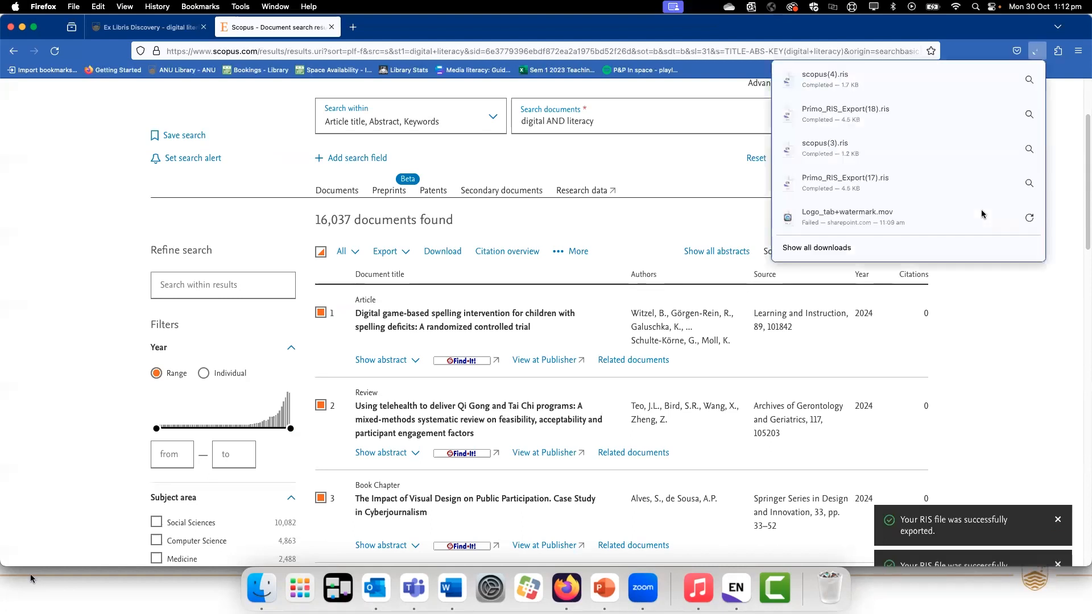
click(927, 86)
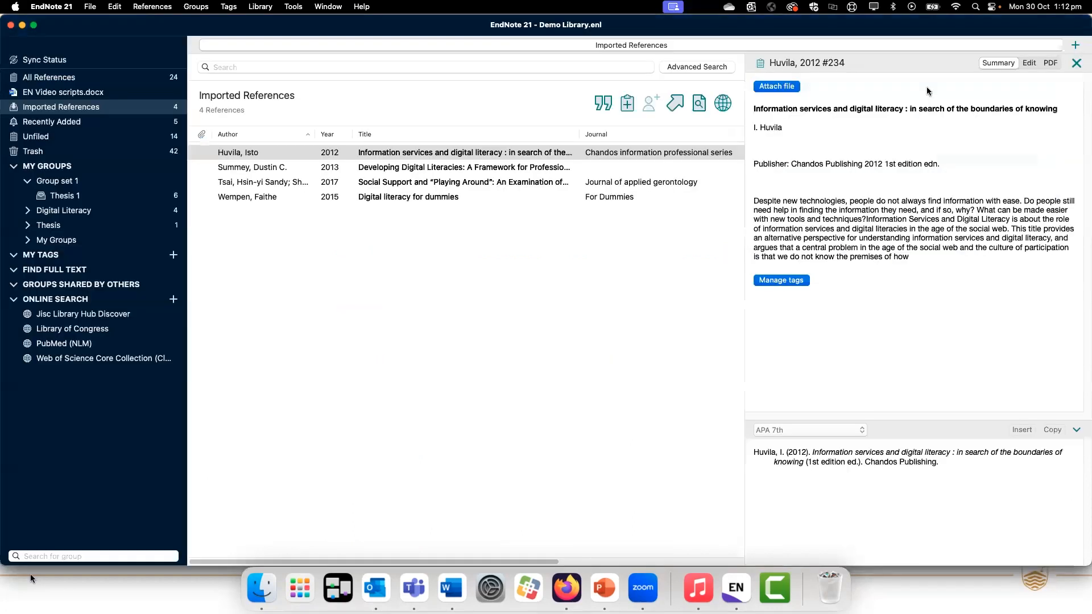
click(633, 167)
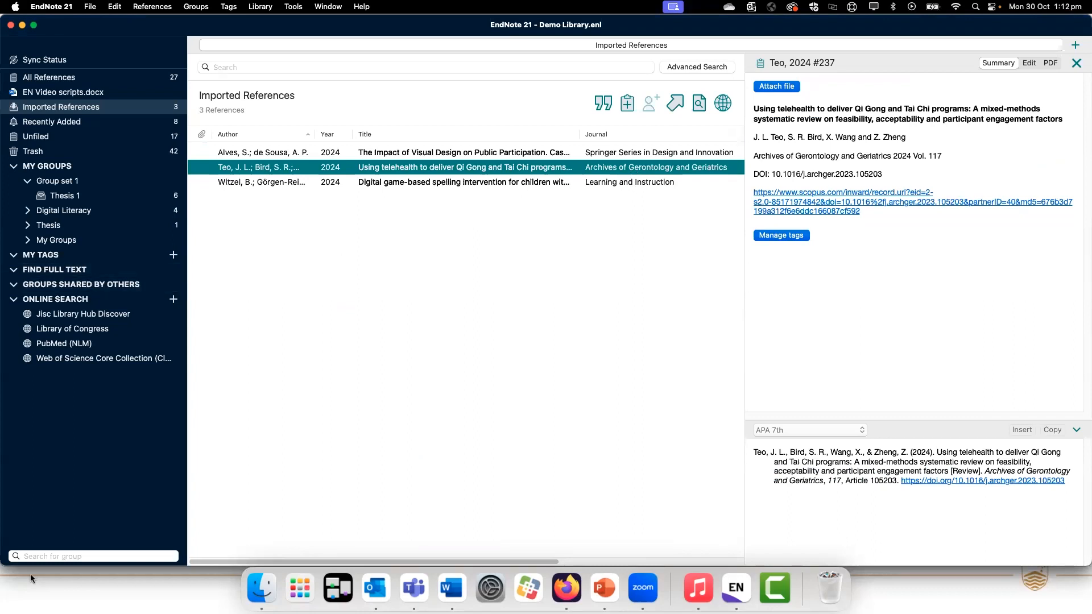
Import the Pdfs folder from Endnote Demo Pdfs into the EndNote library
click(92, 7)
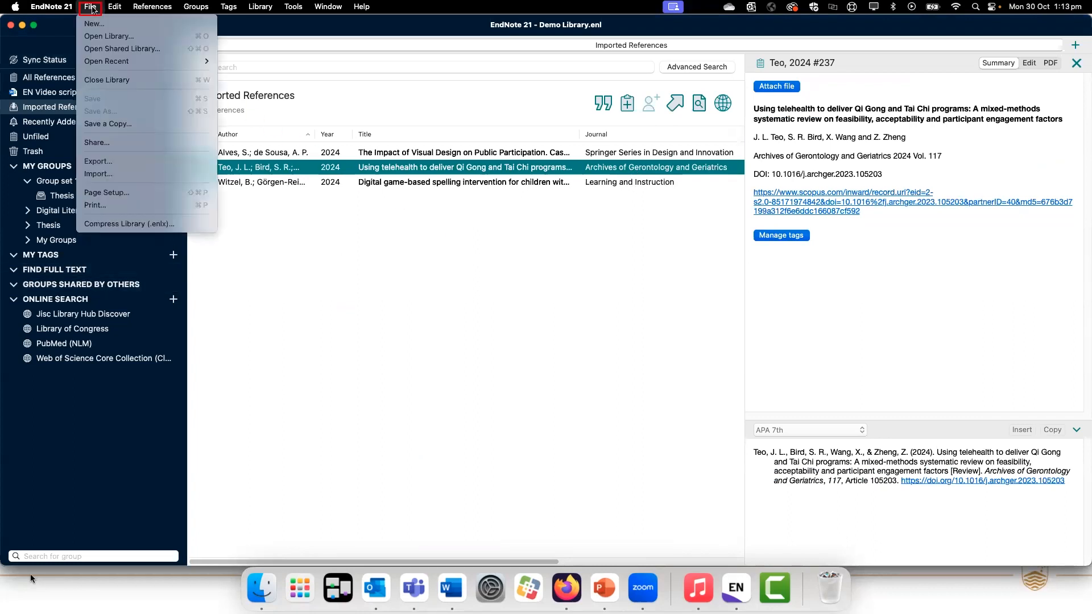
click(113, 175)
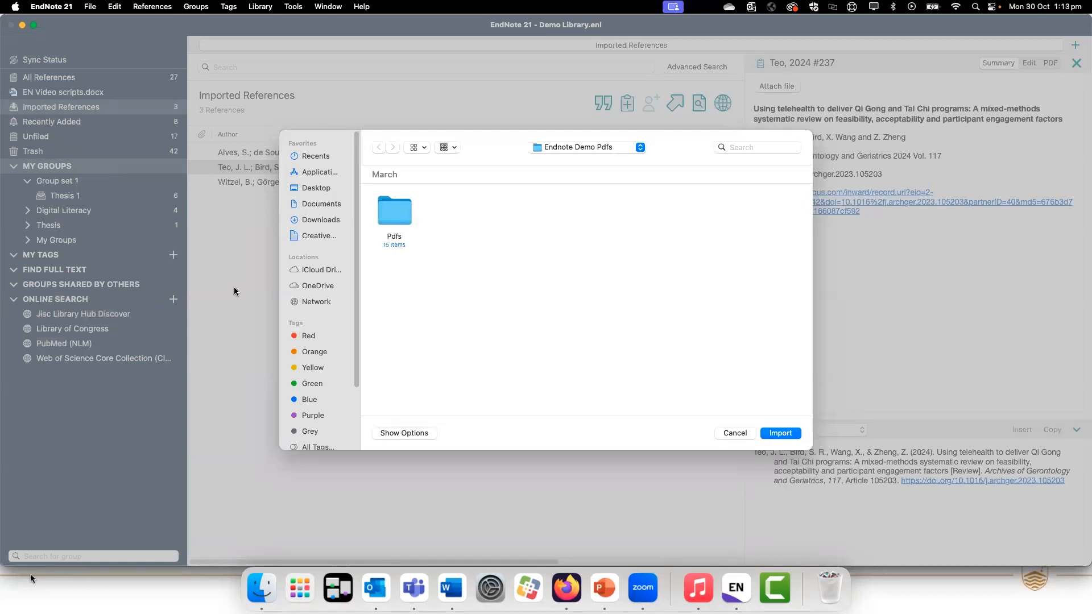
click(401, 218)
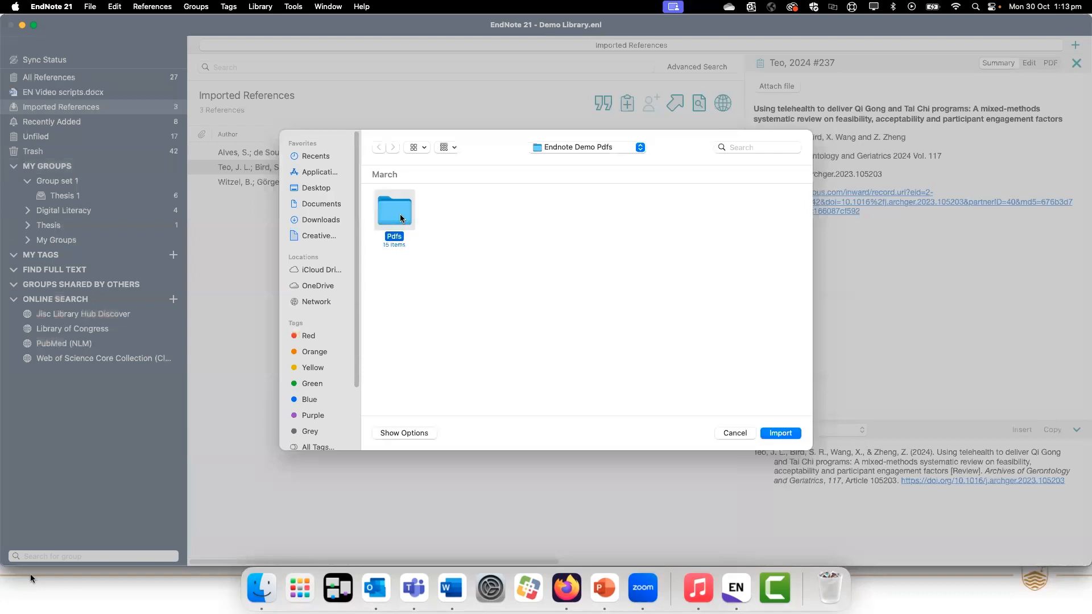
click(779, 433)
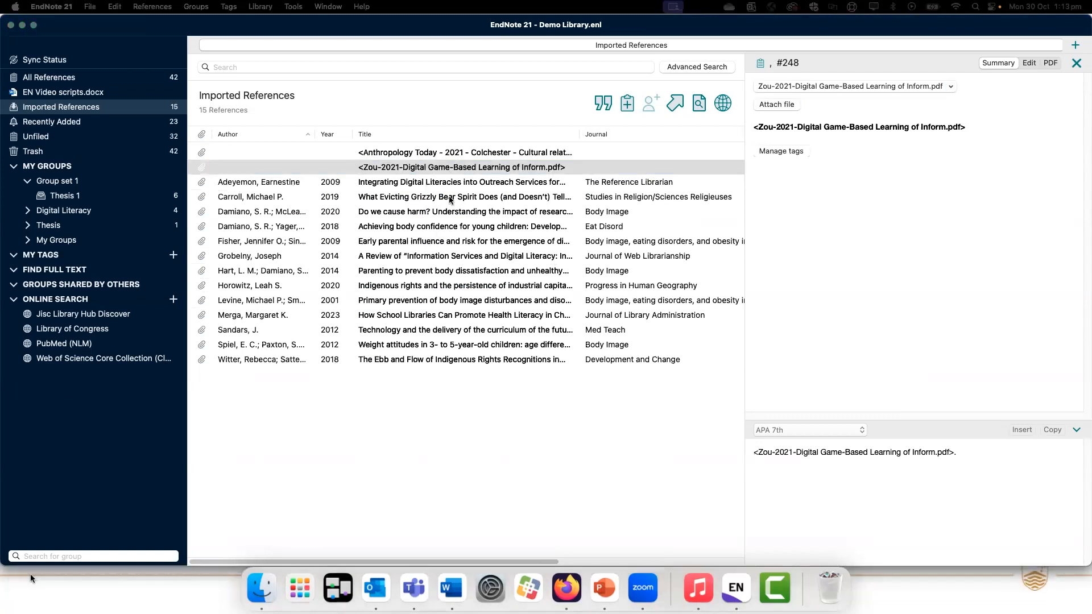
Fill in the author's surname and the year 2021 for the imported Digital Game-Based Learning of Inform PDF reference
click(487, 154)
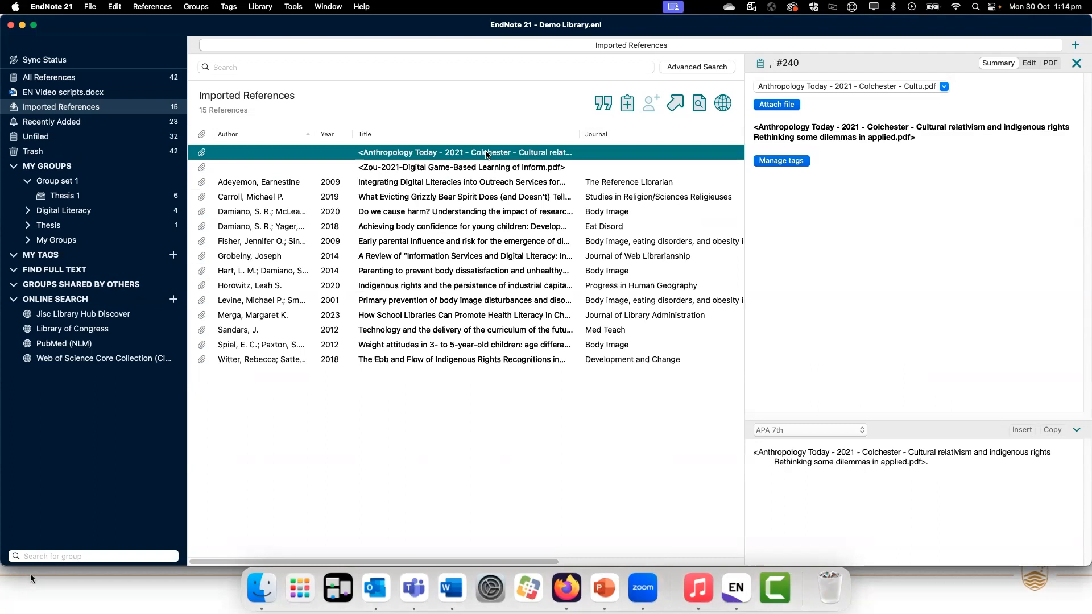
click(487, 169)
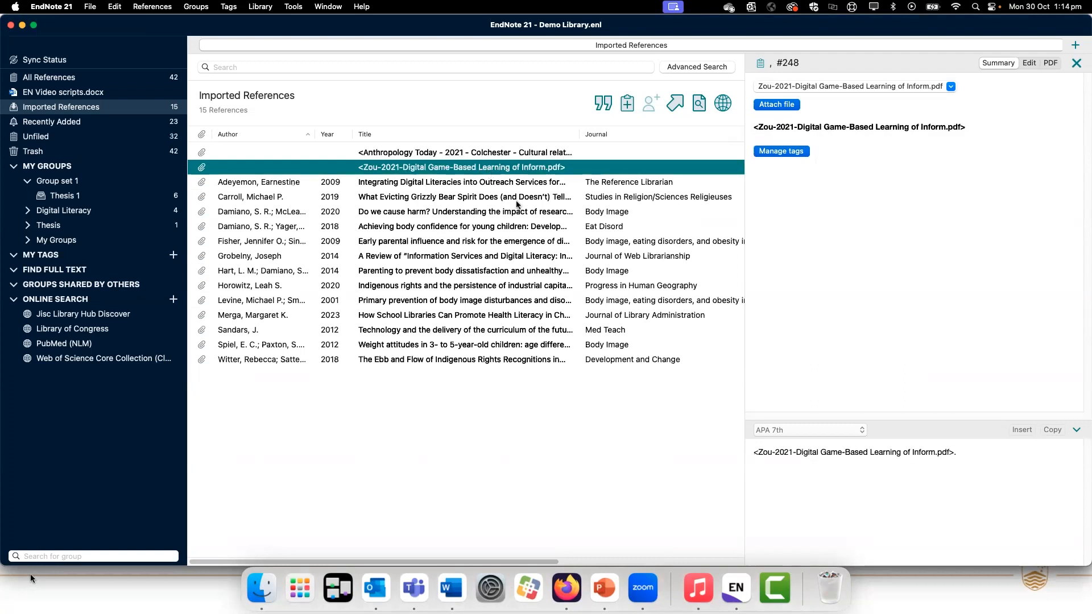
click(1030, 63)
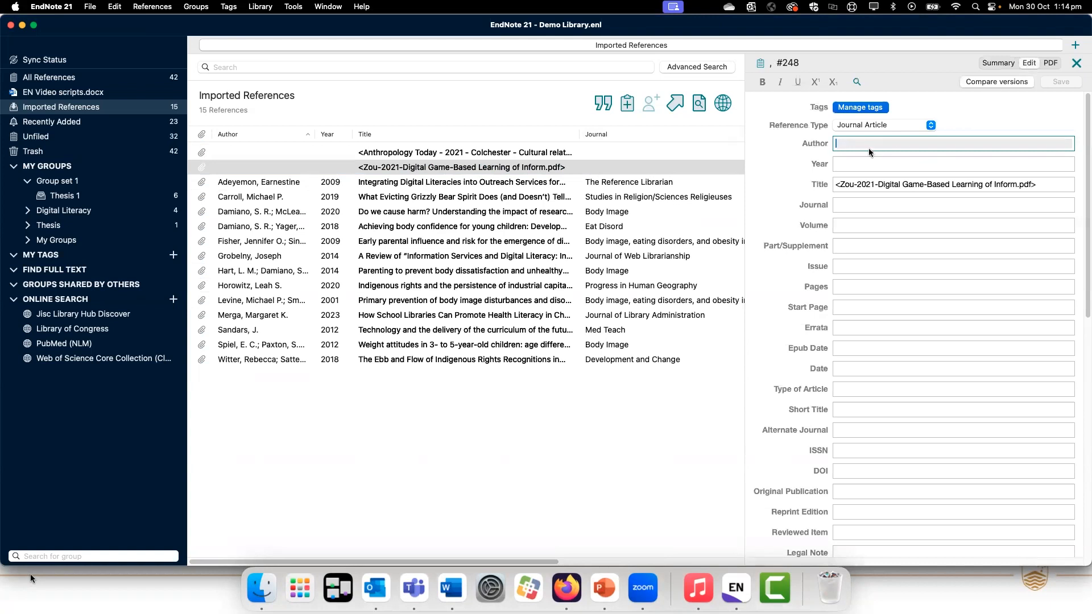
text(Zou)
key(Tab)
text(2021)
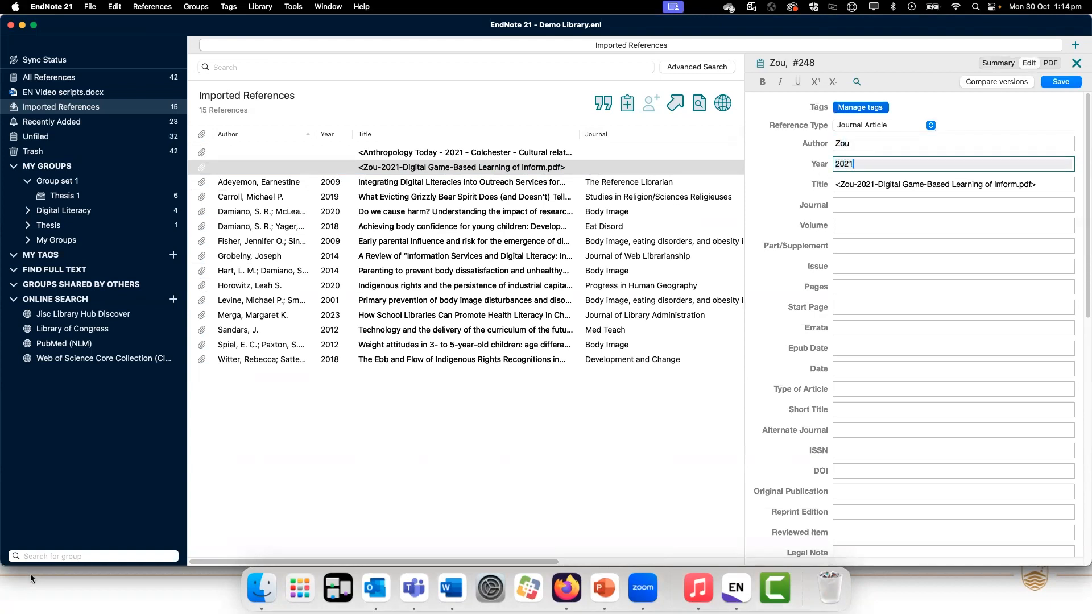
Trim the reference's title to Digital Game-Based Learning of Inform and save the reference
drag(835, 184, 885, 183)
key(BackSpace)
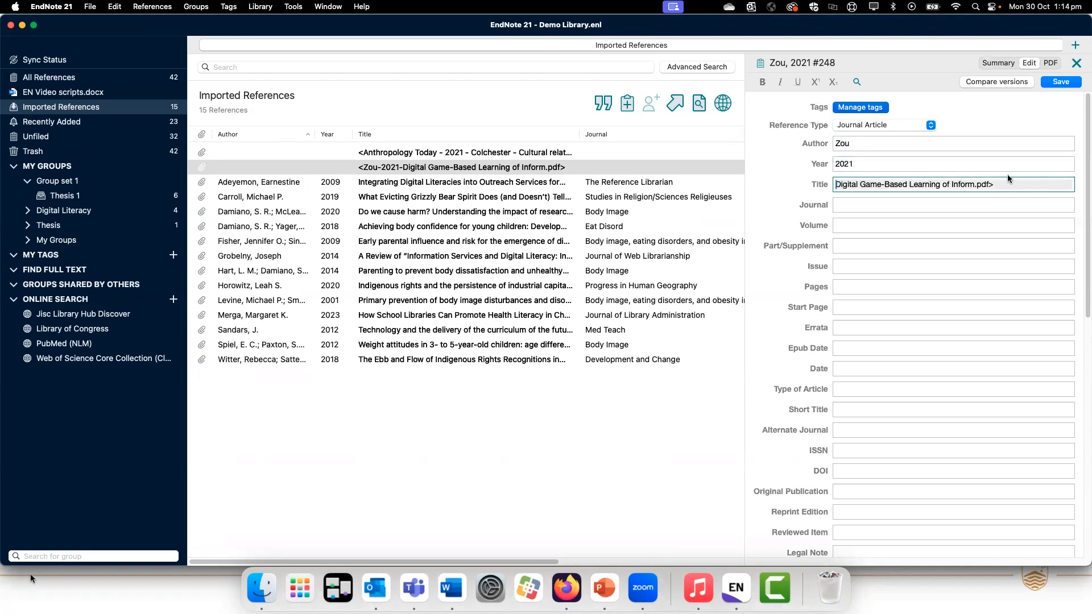
click(1006, 182)
key(BackSpace)
key(BackSpace)
key(BackSpace)
key(BackSpace)
key(BackSpace)
click(1059, 85)
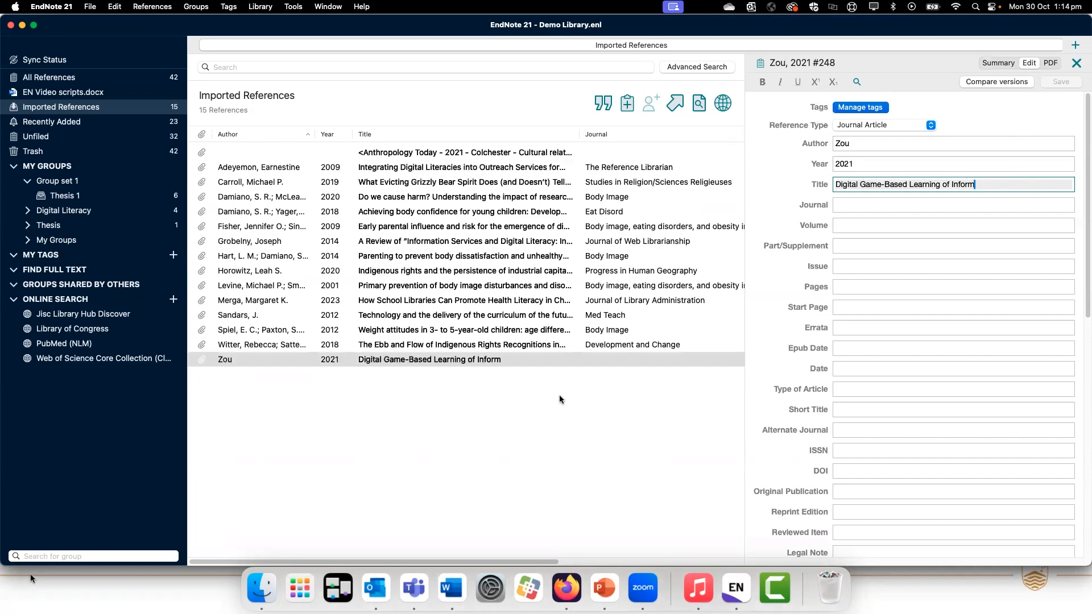